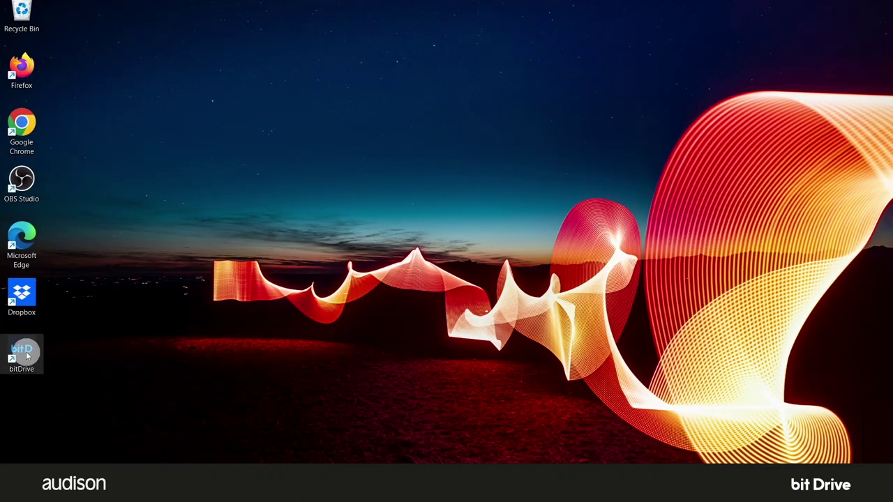
Step: Launch bit Drive from its desktop shortcut to reach the device launcher
double_click(28, 355)
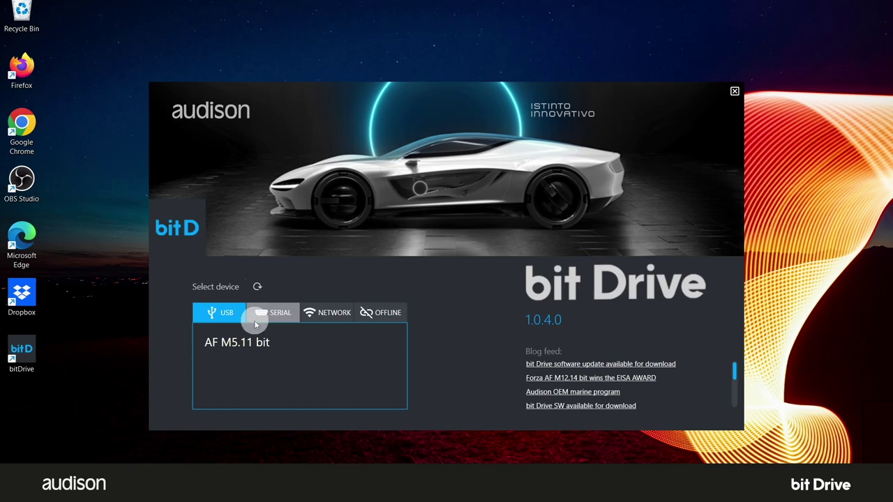
Step: Look over the OFFLINE device list, then connect to the AF M5.11 bit over USB
click(257, 342)
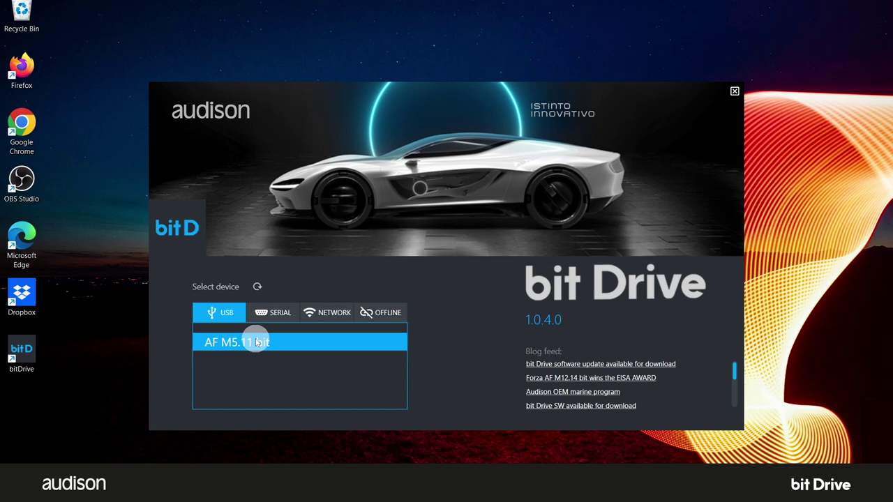
click(383, 314)
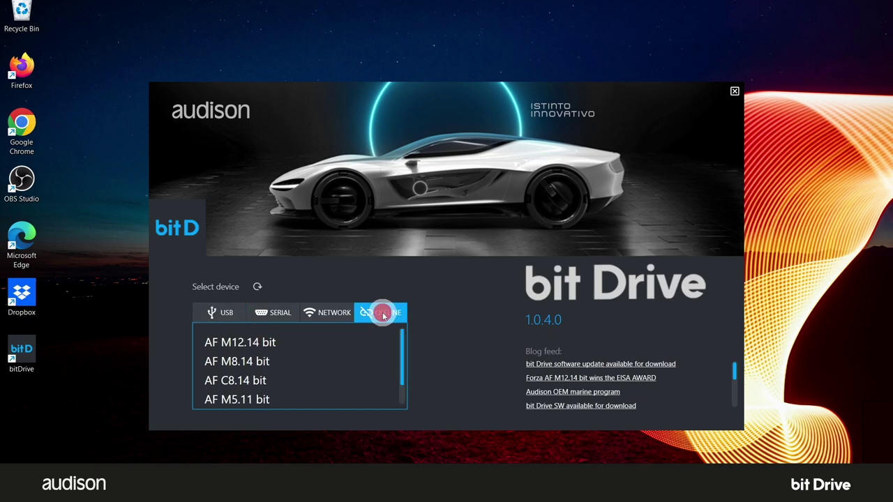
drag(402, 347, 400, 378)
click(405, 342)
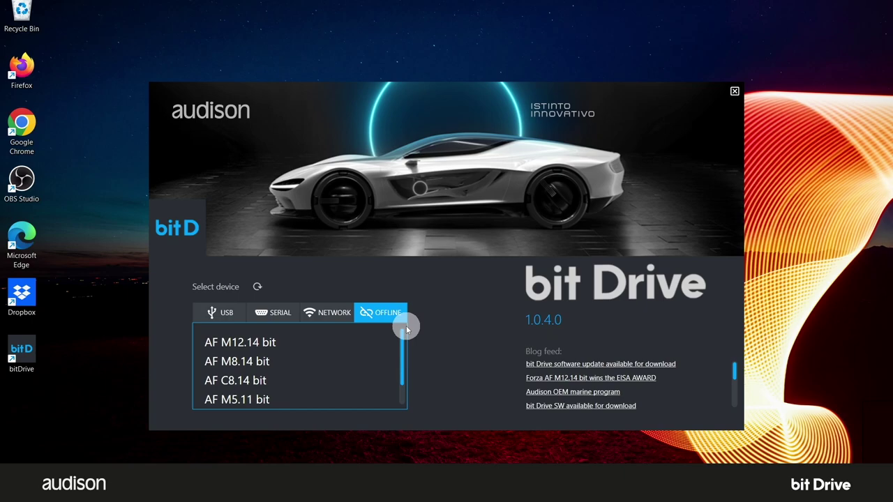
click(228, 312)
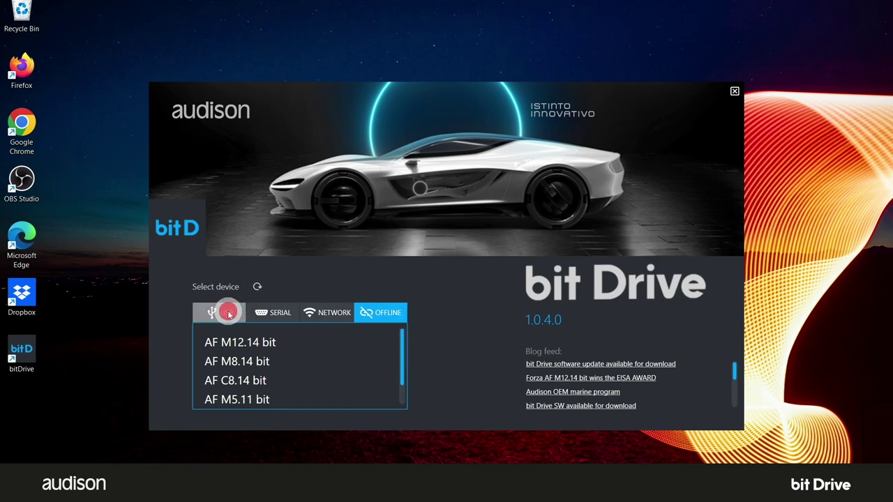
click(248, 343)
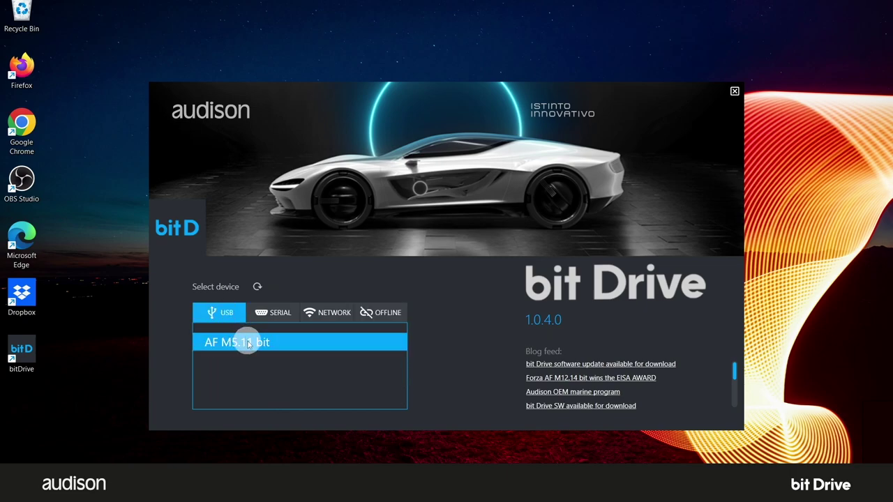
double_click(248, 340)
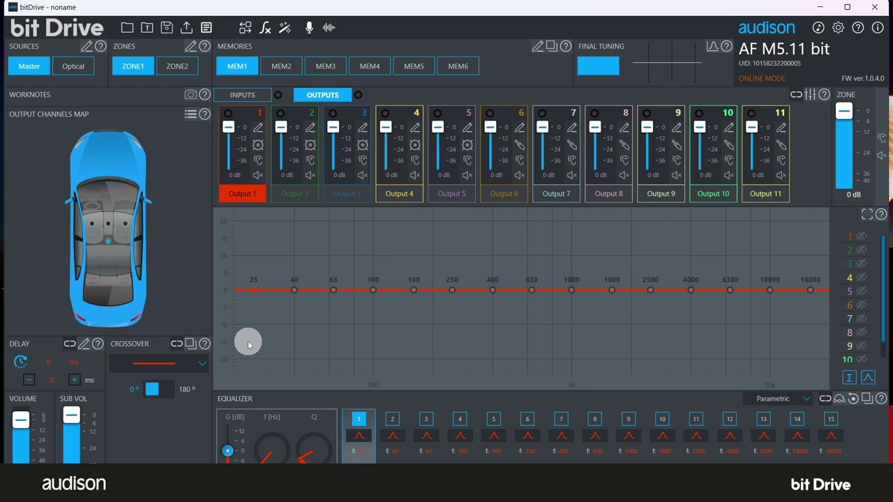
Step: Maximize the bit Drive window once the AF M5.11 bit connection completes
click(850, 8)
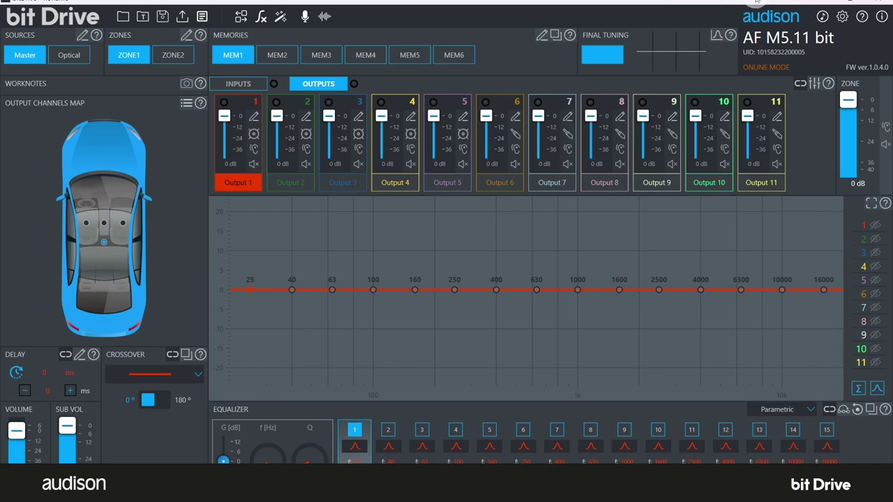
Step: Check the Open and Load from model dialogs, cancelling both without loading anything
click(125, 19)
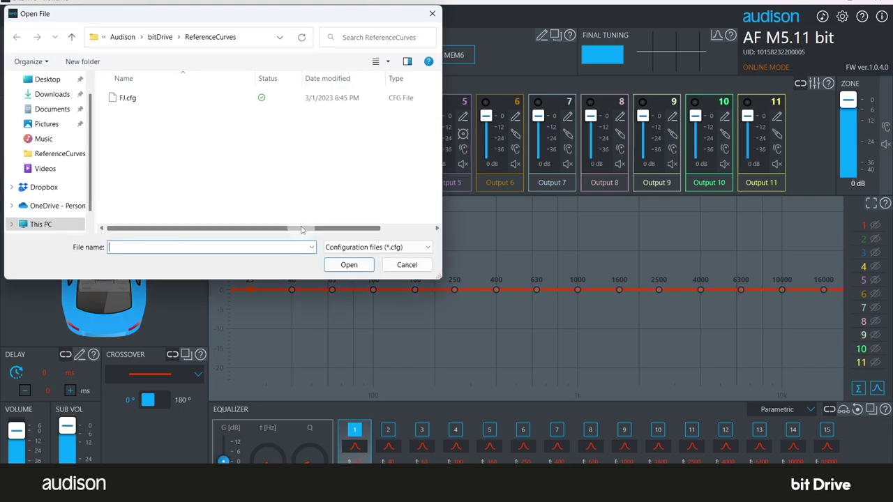
click(406, 265)
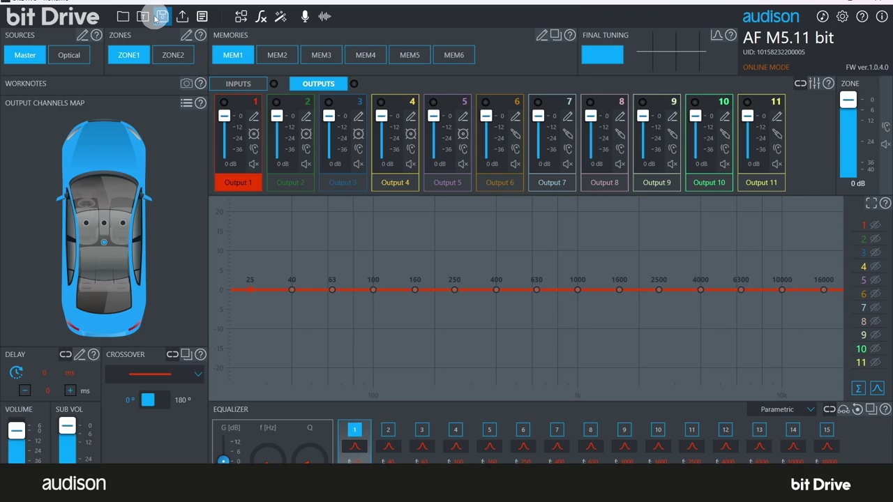
click(143, 16)
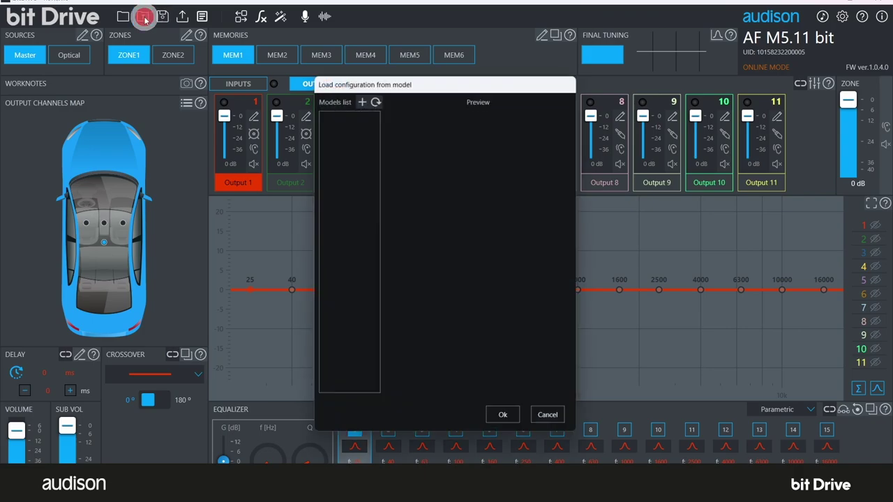
click(552, 421)
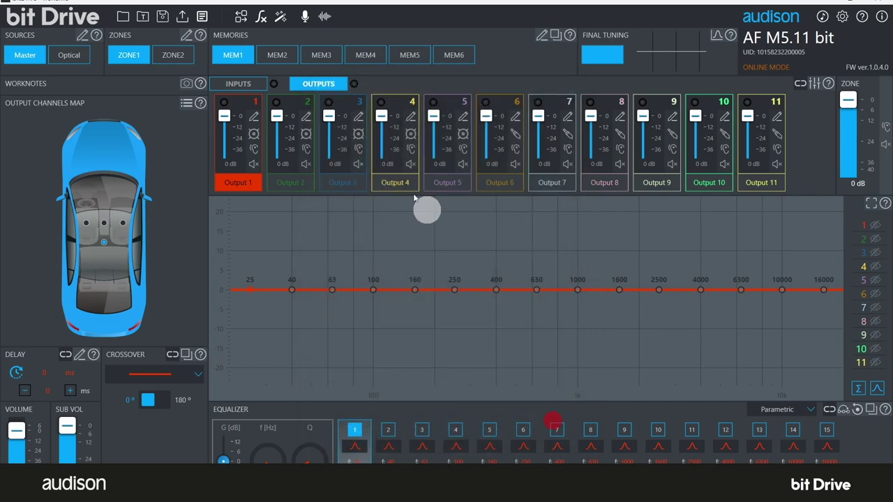
Step: Save the configuration as TEST in the ReferenceCurves folder, replacing the name noname
click(166, 19)
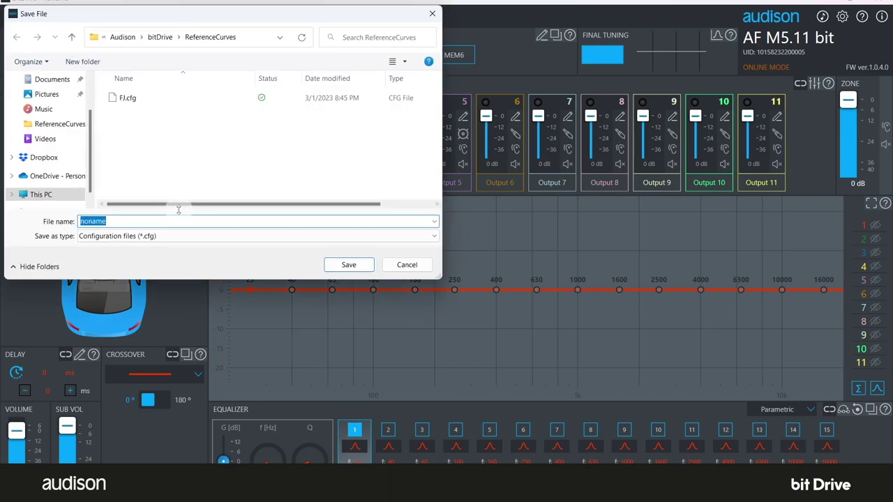
key(BackSpace)
text(TEST)
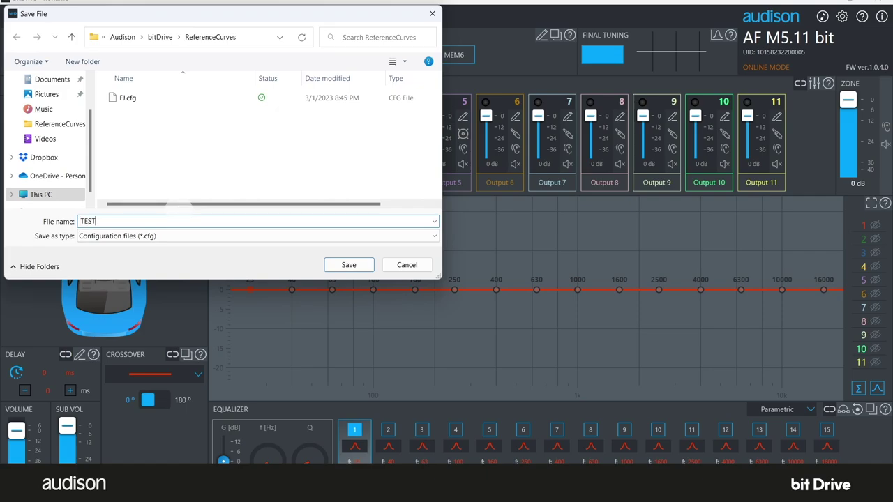
click(362, 269)
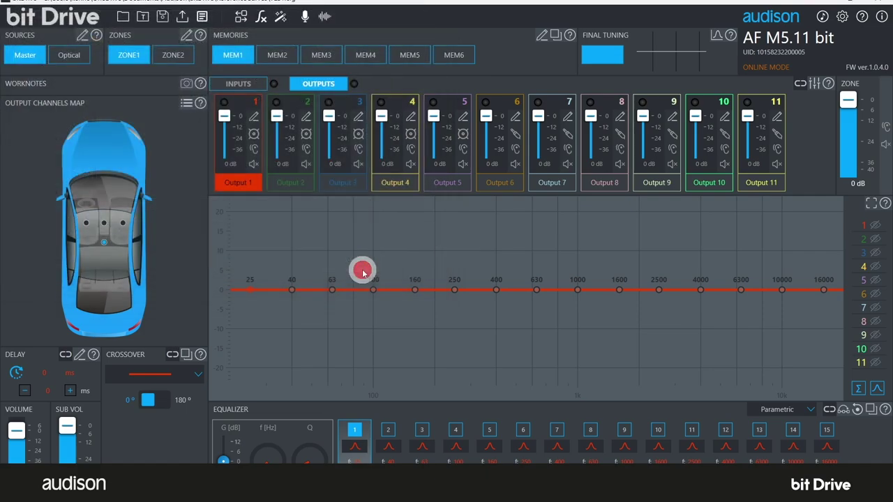
click(202, 16)
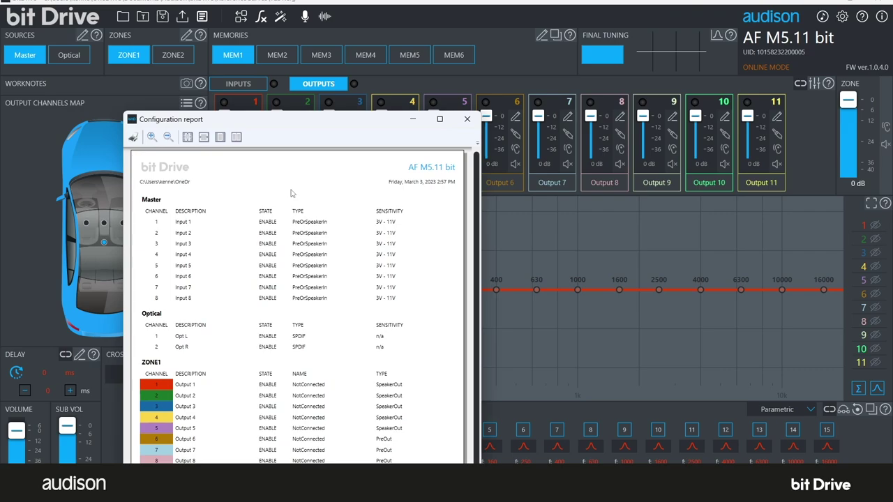
click(467, 118)
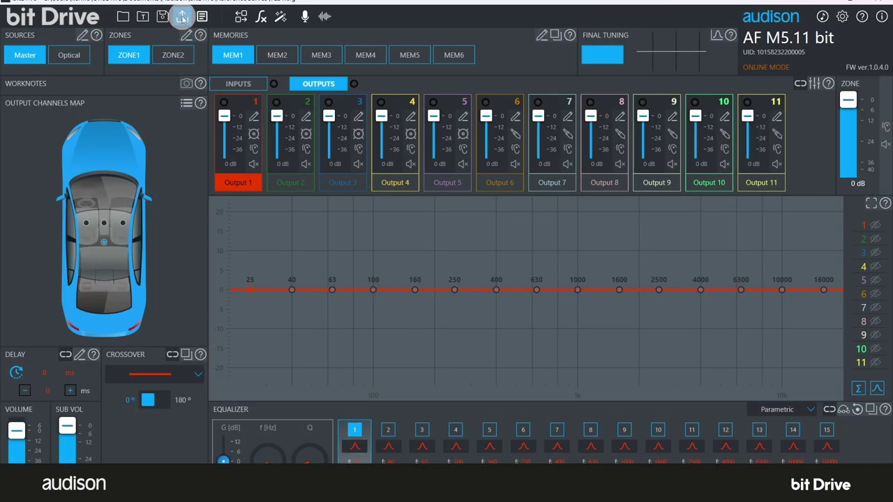
Step: Finalize the AF M5.11 bit, confirming with Yes and dismissing the finalized notice
click(183, 18)
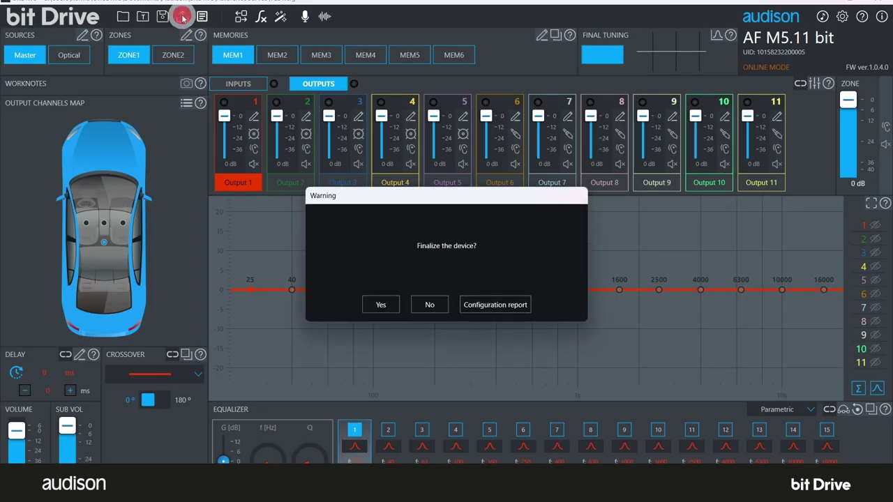
click(382, 305)
click(389, 307)
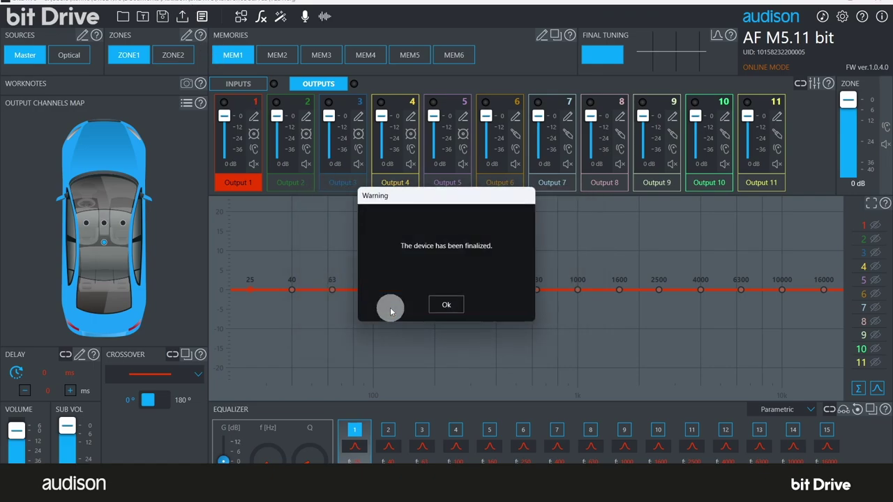
click(447, 304)
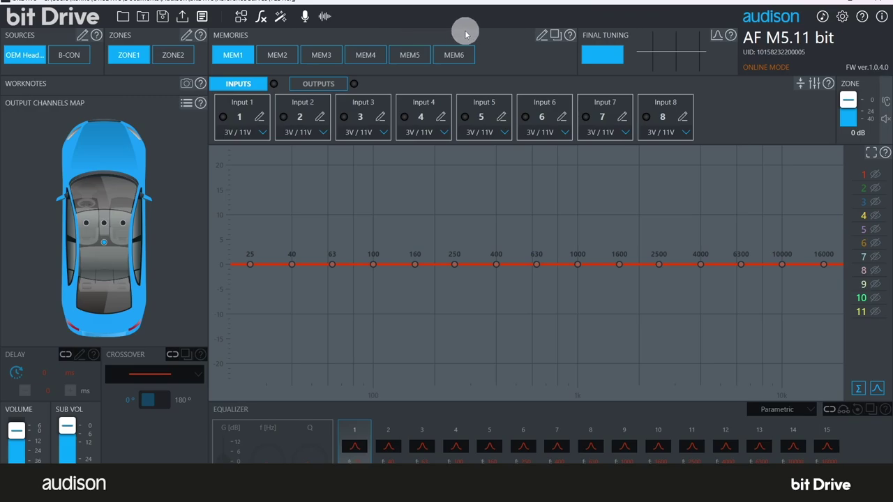
Step: In Default volatile data, keep 6 dB volume, OEM Head Unit source and MEM1
click(279, 16)
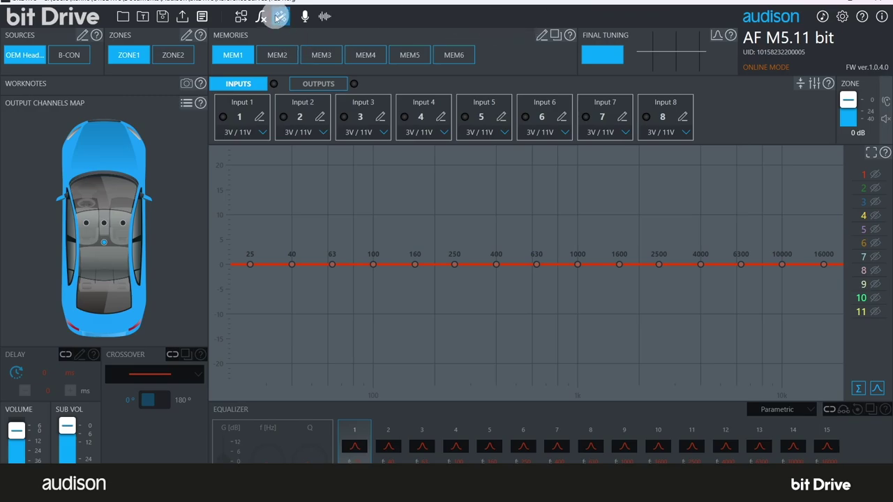
click(260, 15)
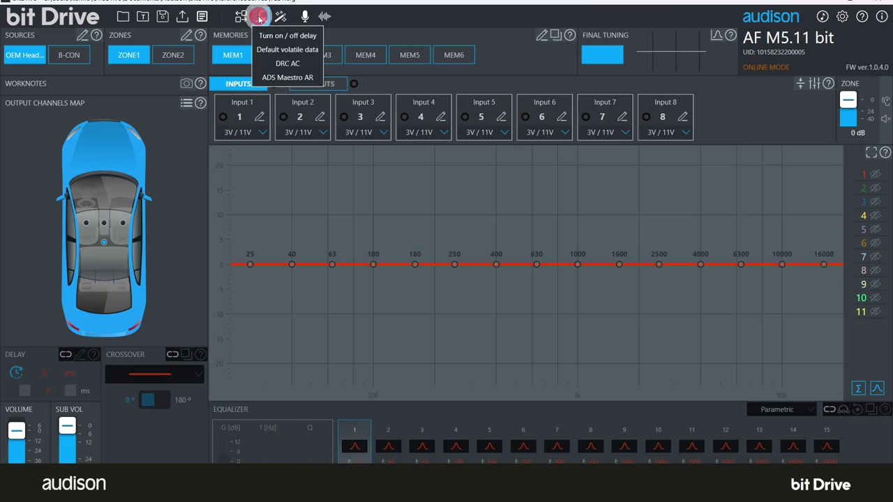
click(278, 56)
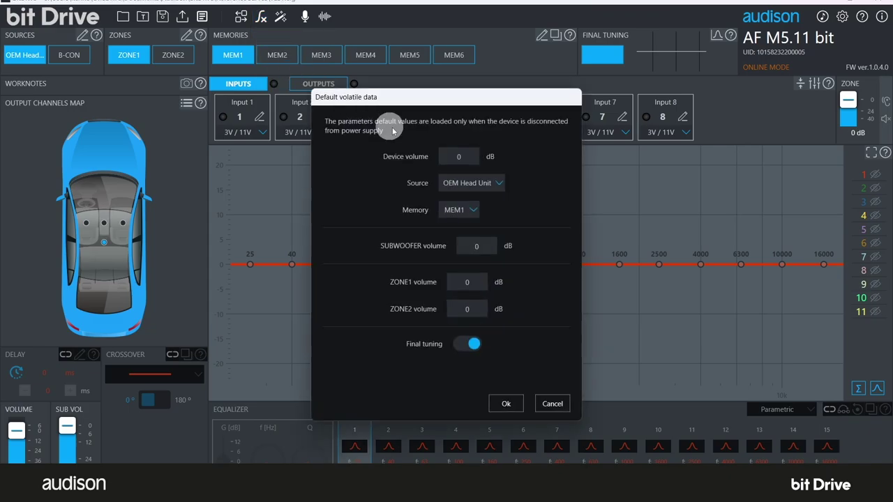
click(465, 158)
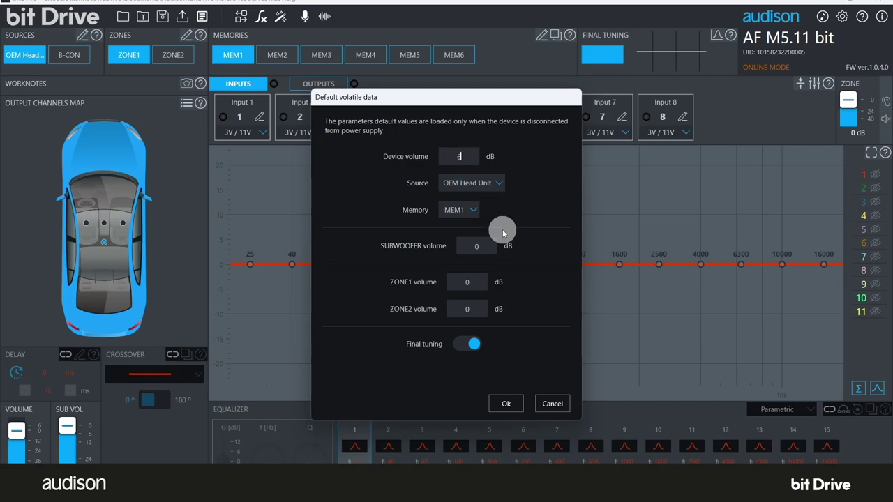
click(500, 184)
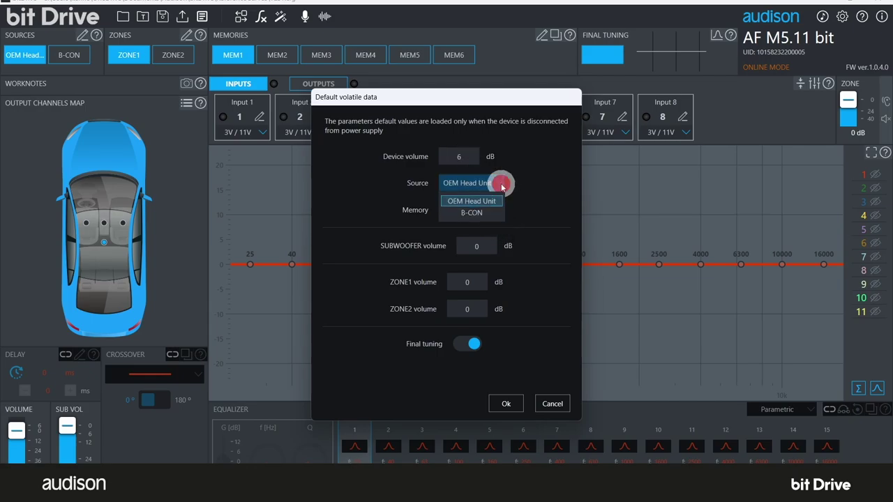
click(502, 187)
click(473, 209)
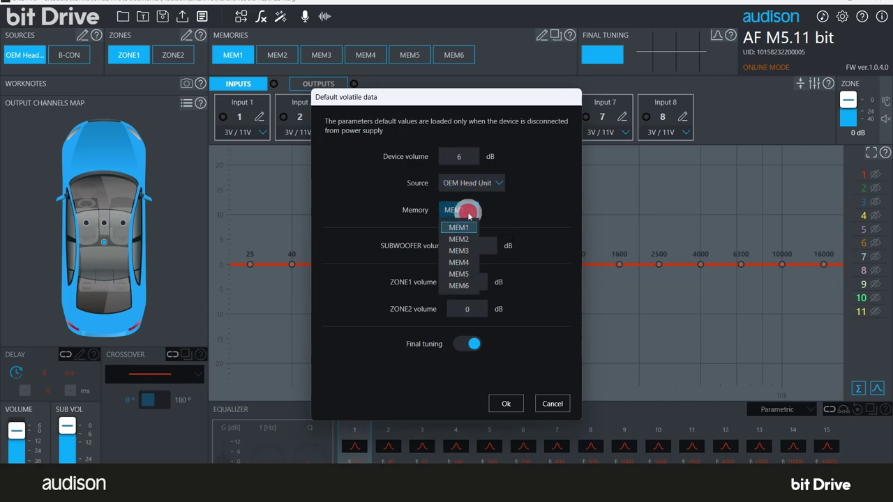
click(468, 211)
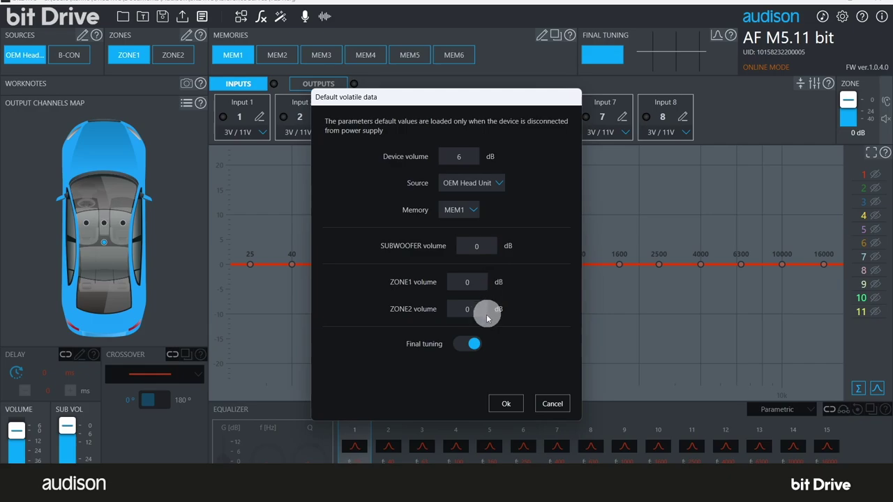
Step: Toggle Final tuning off and back on, then confirm the default volatile data
click(467, 347)
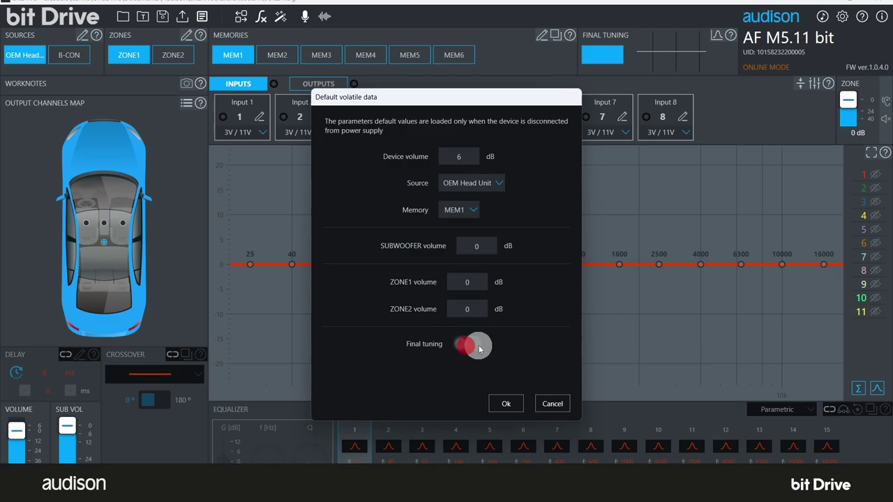
click(480, 346)
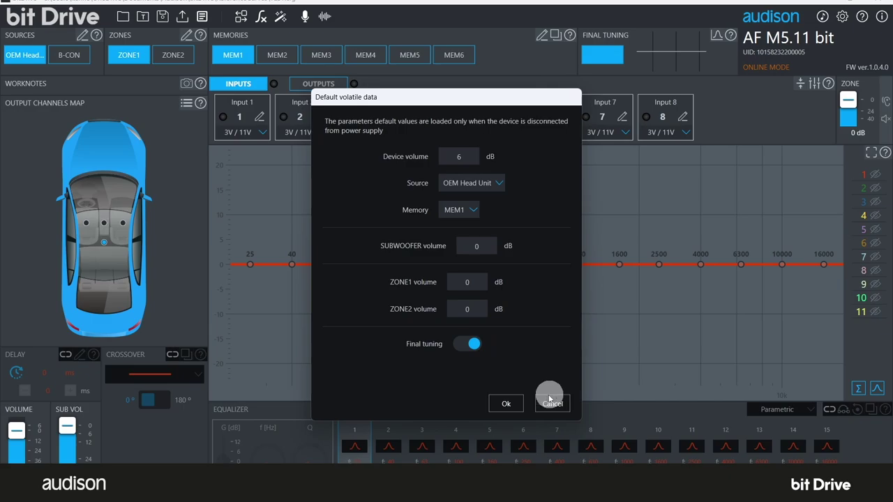
click(518, 404)
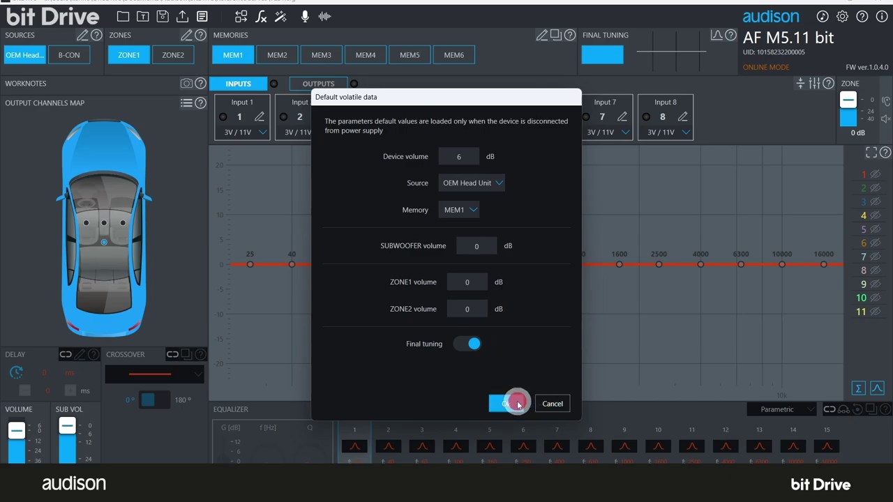
click(823, 18)
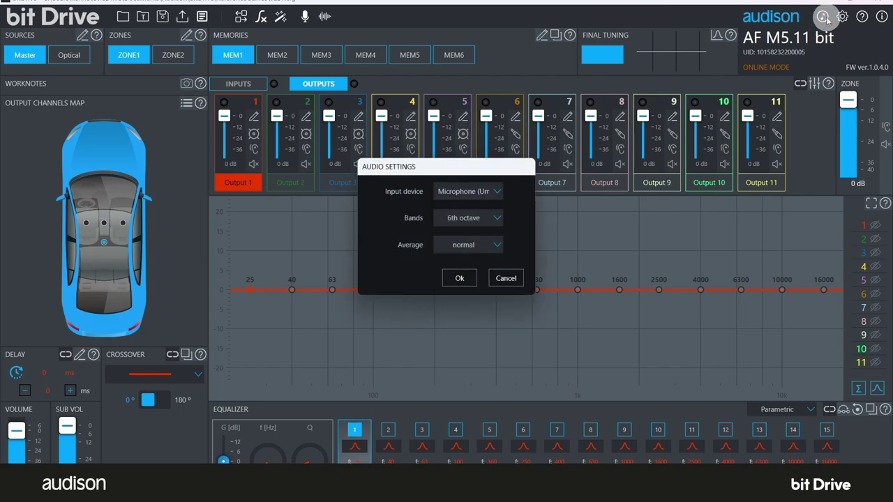
click(500, 192)
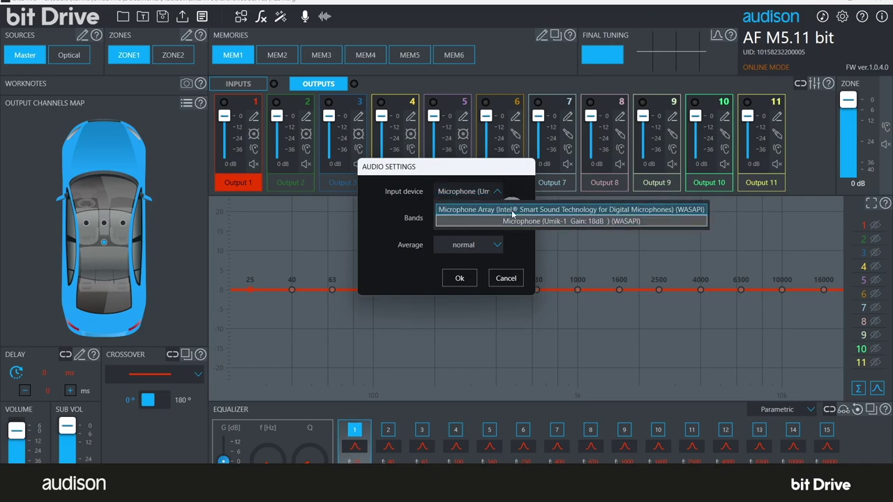
click(517, 223)
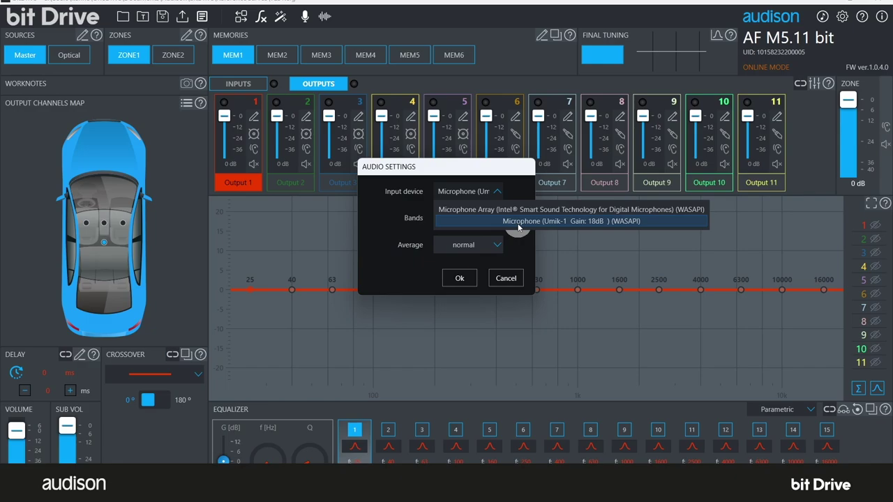
click(518, 223)
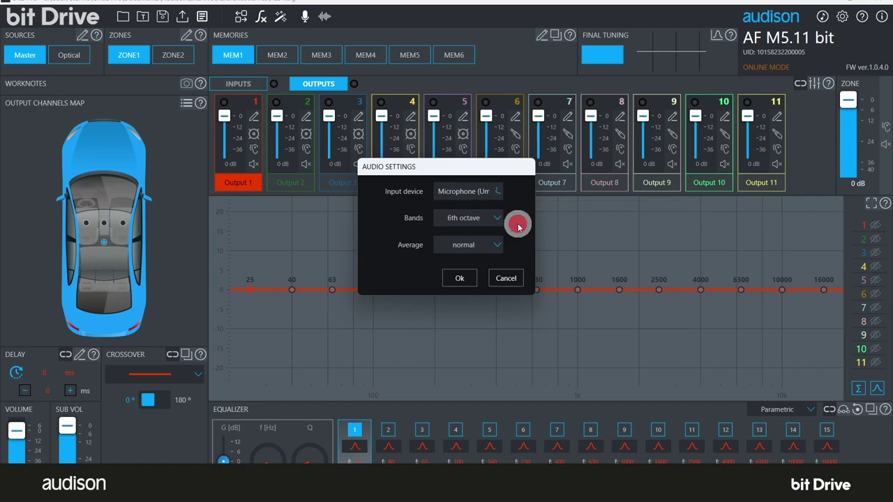
click(486, 219)
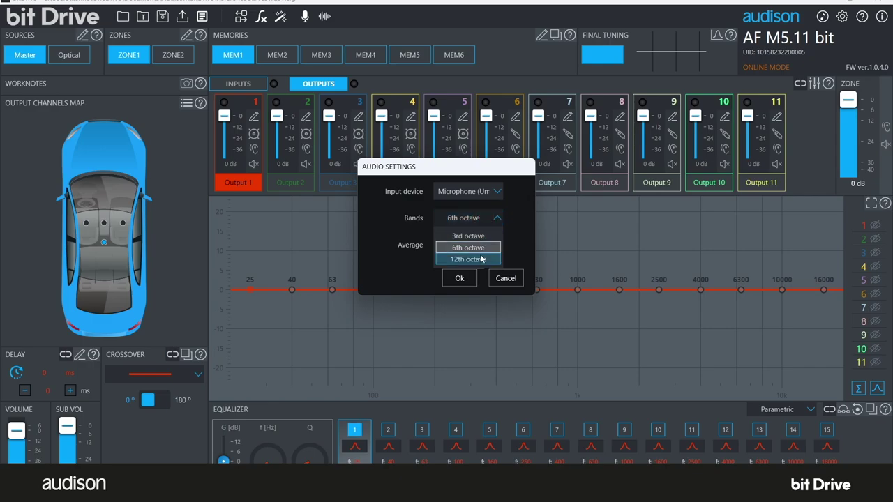
click(481, 251)
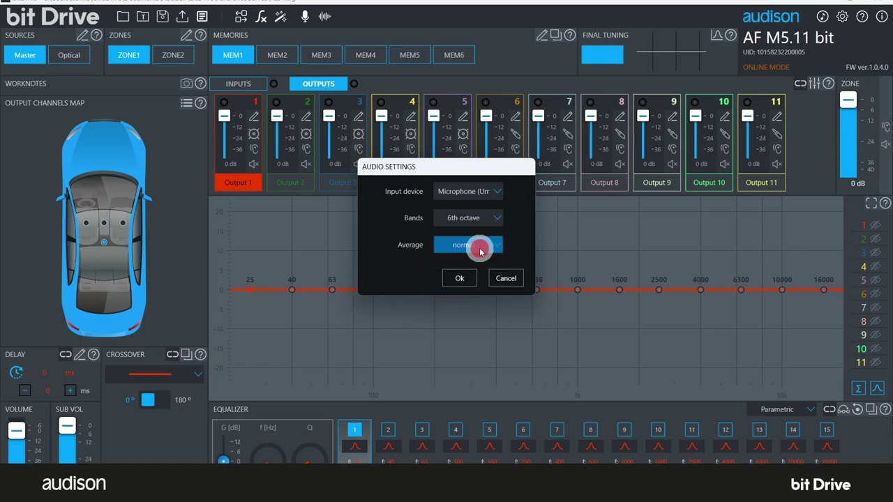
click(487, 250)
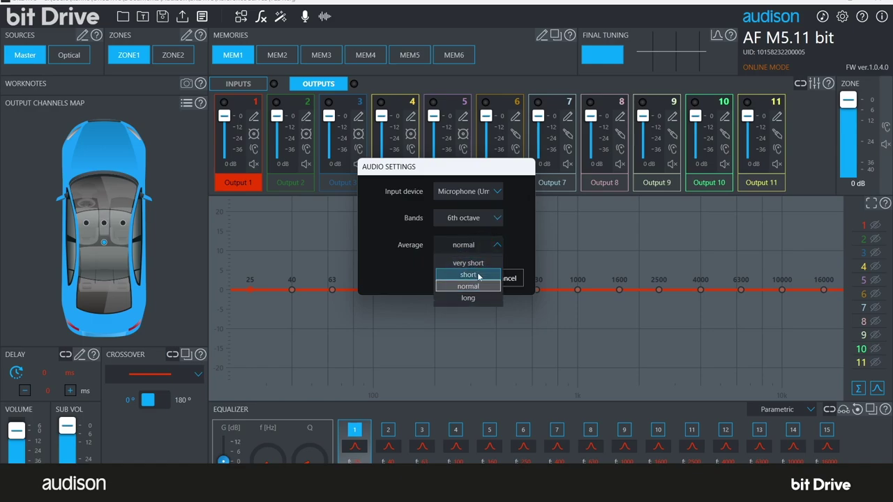
click(477, 301)
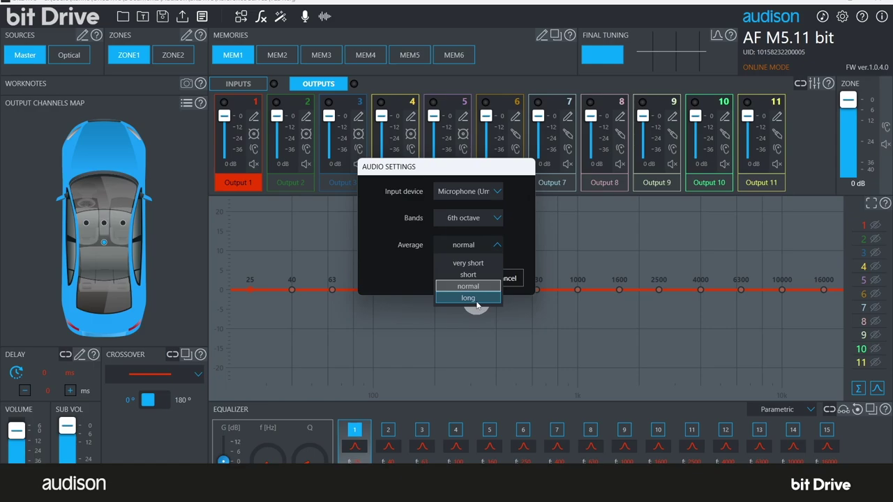
click(477, 287)
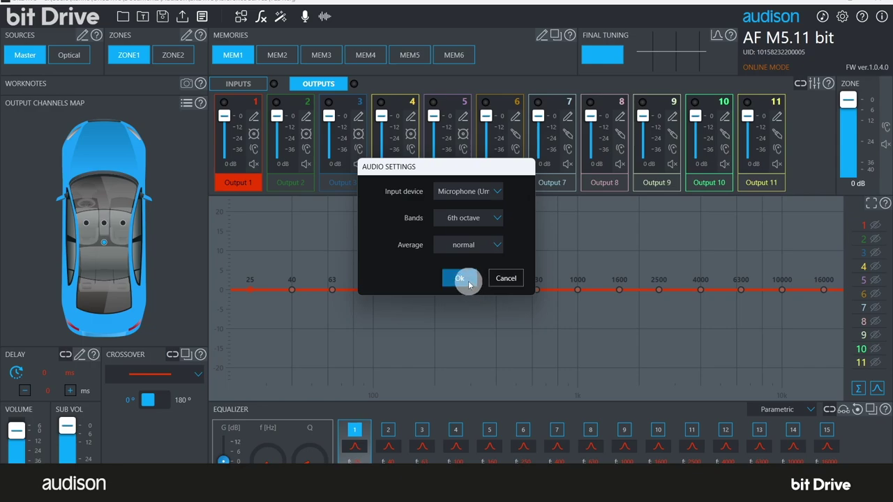
click(468, 282)
click(468, 281)
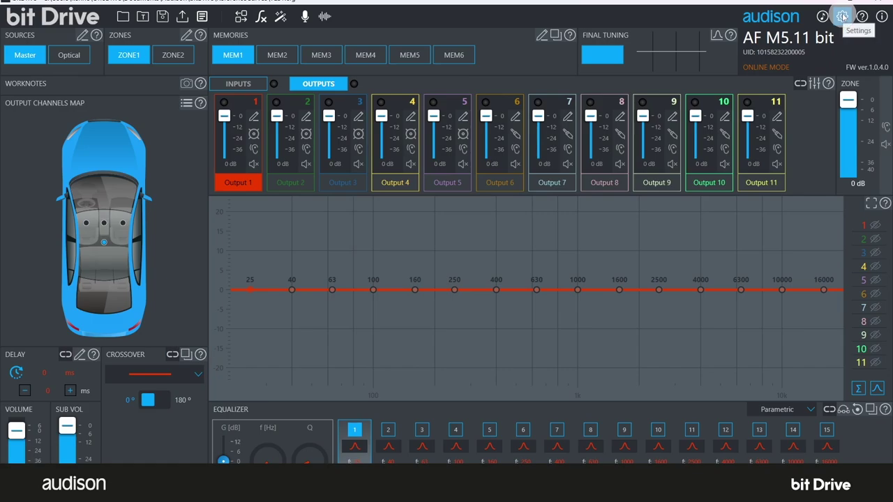
click(843, 16)
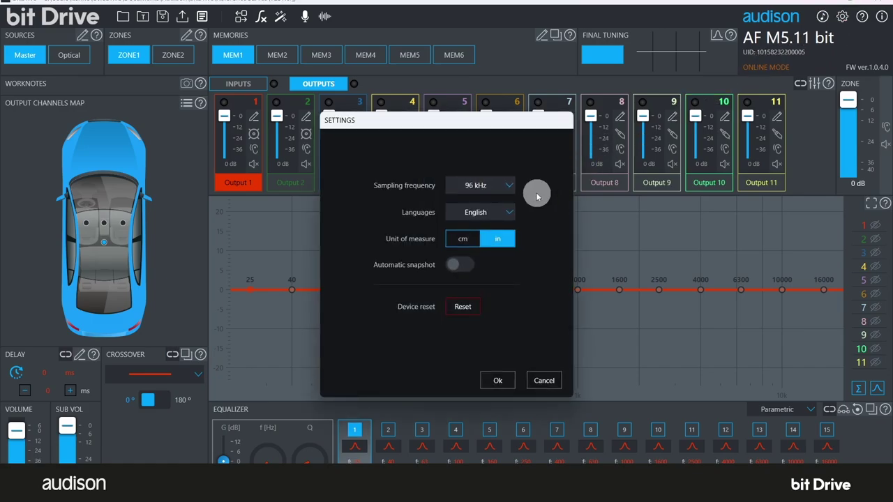
click(510, 212)
click(512, 214)
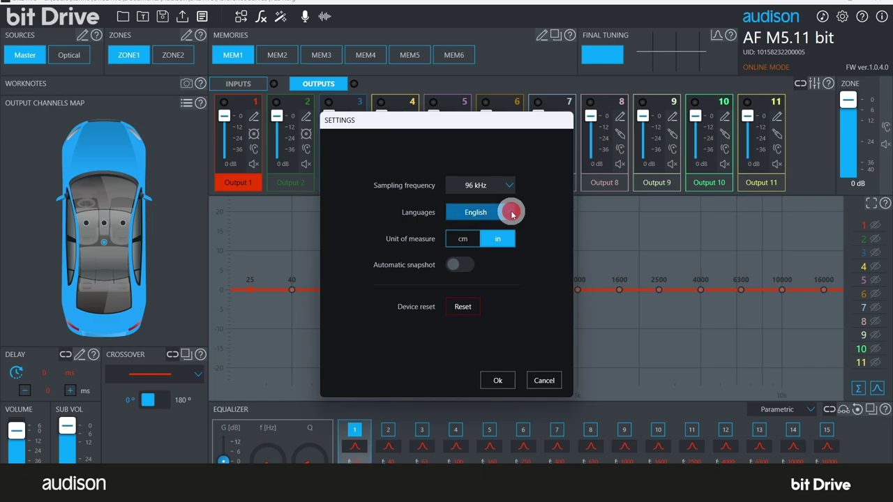
click(463, 239)
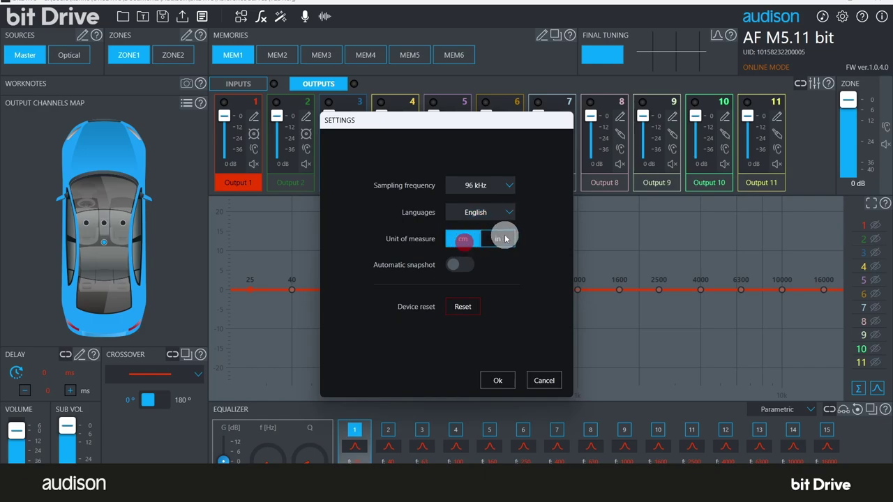
click(506, 239)
click(466, 266)
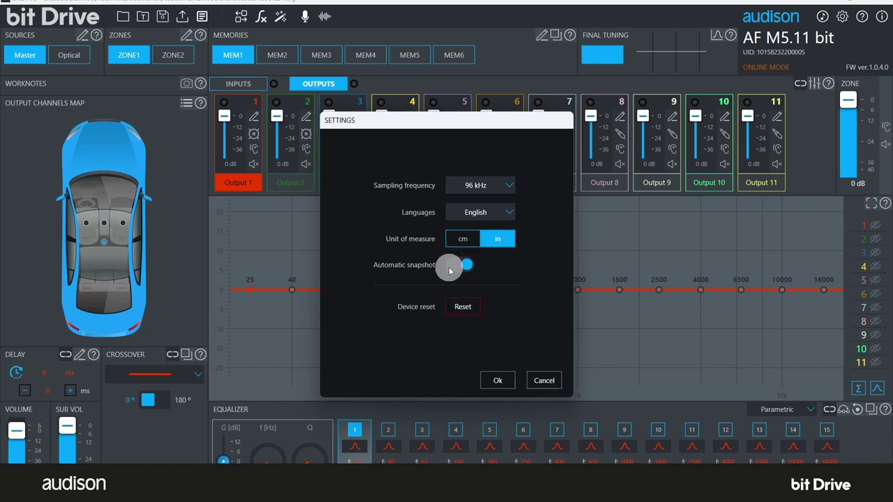
click(450, 269)
click(463, 309)
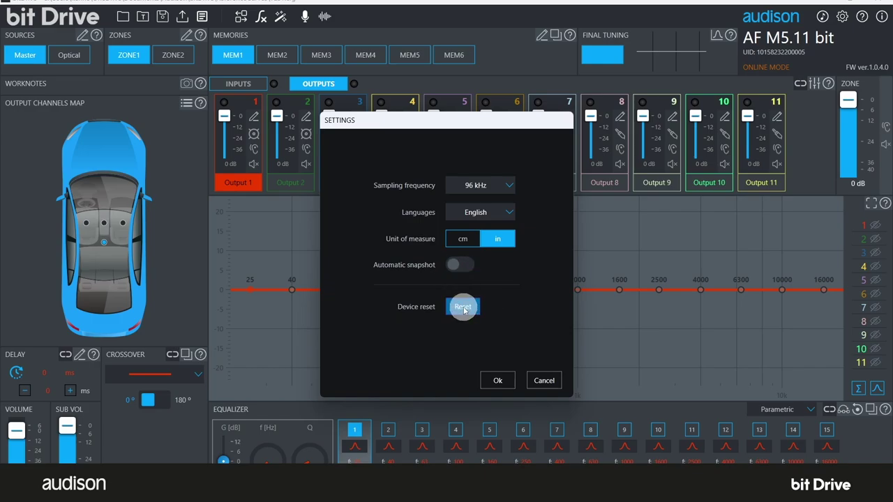
click(509, 381)
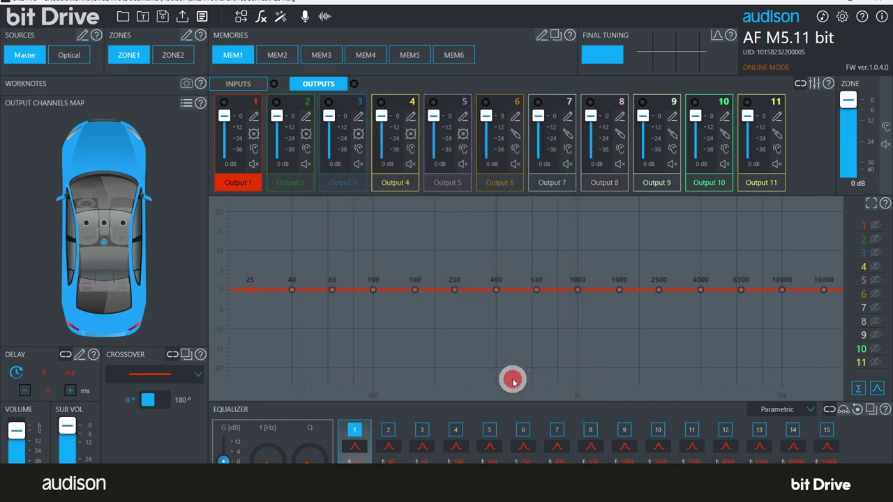
click(865, 18)
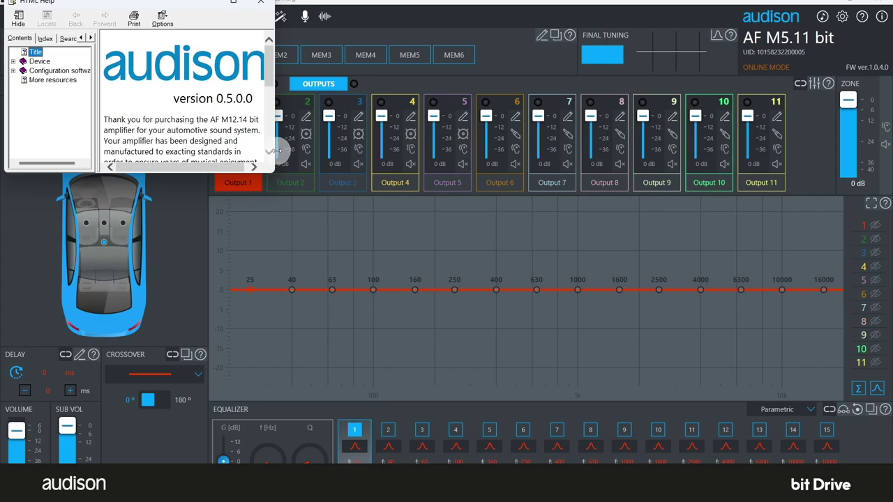
drag(276, 155, 539, 404)
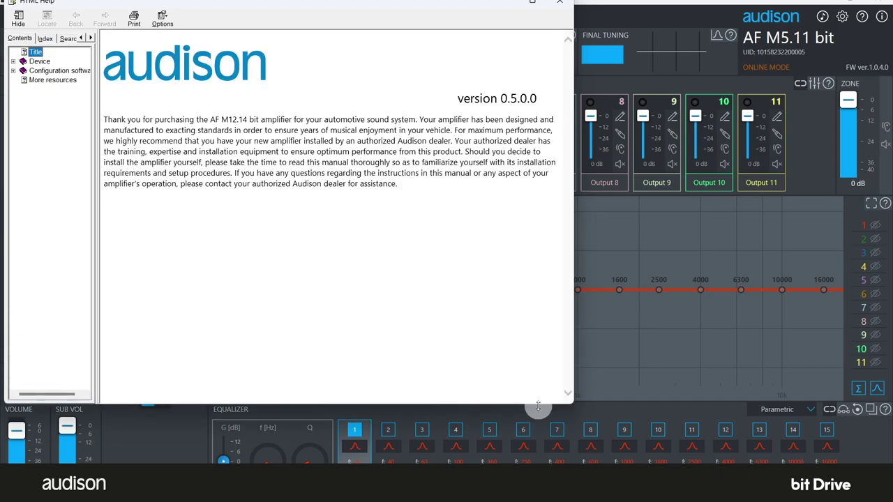
click(559, 2)
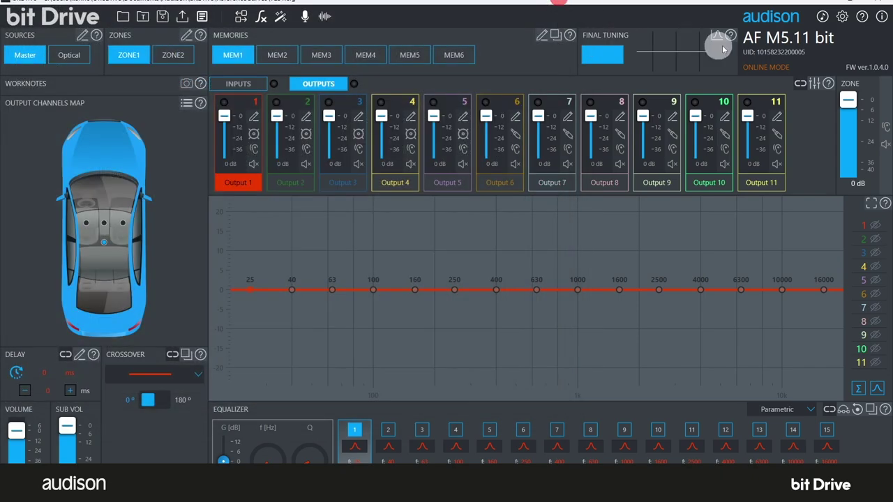
click(883, 21)
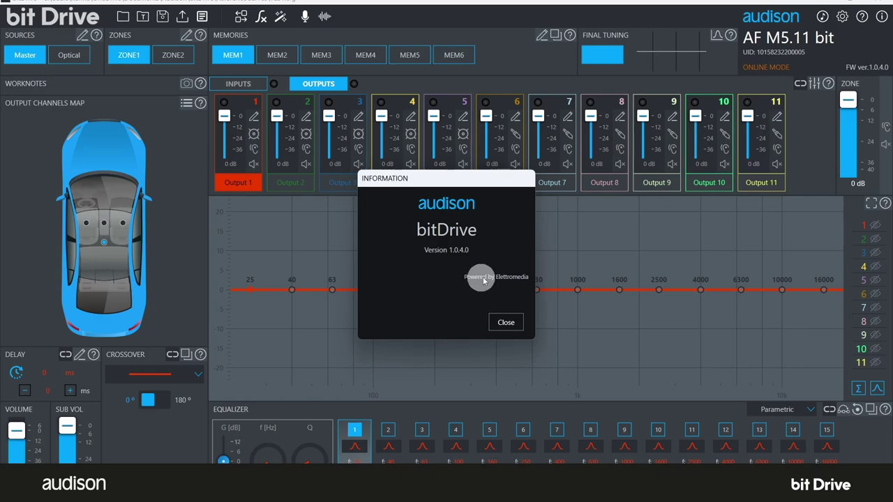
click(512, 321)
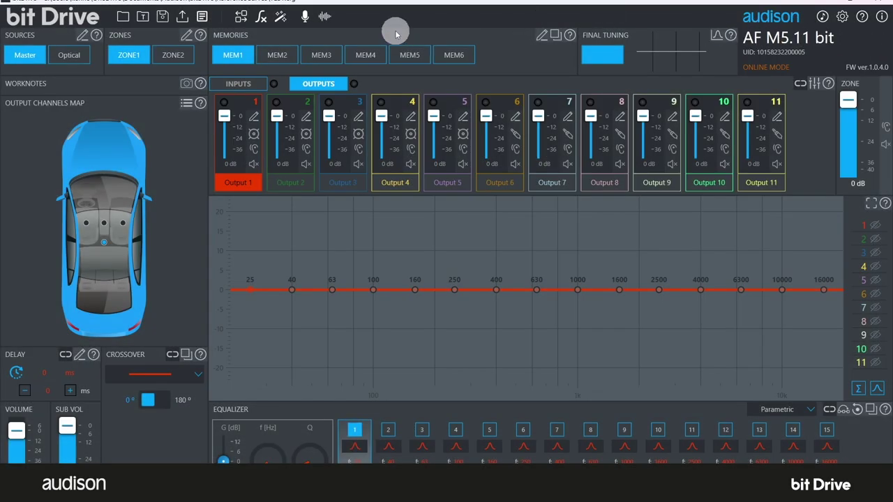
Step: Rename Source 1 to 'OEM Head Unit' and Source 2 to 'B-CON'
click(70, 56)
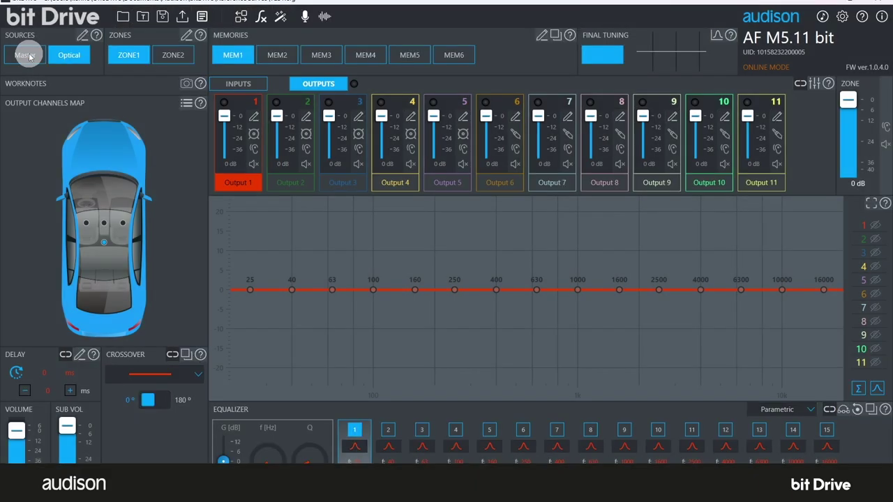
click(28, 54)
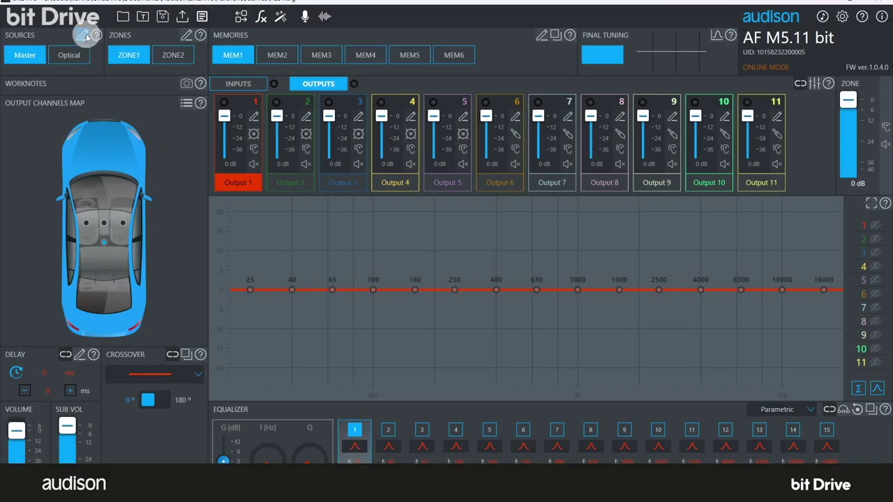
click(84, 35)
double_click(494, 215)
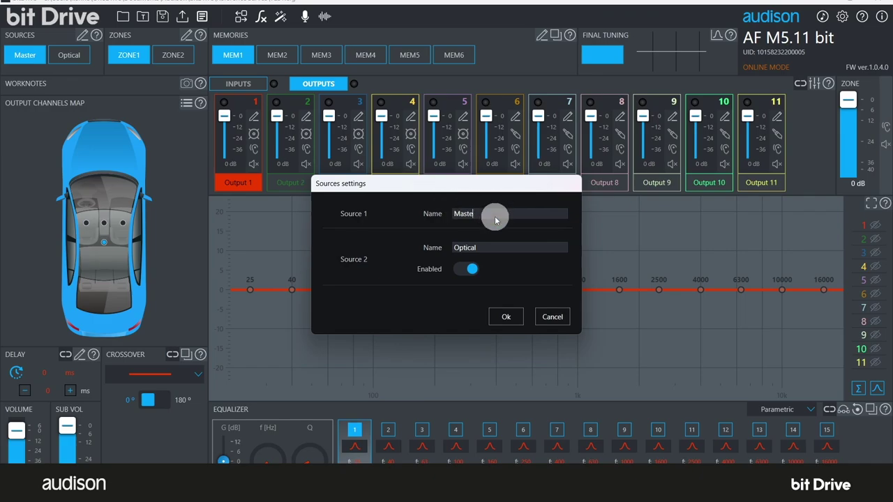
text(OEM Head Unit)
double_click(463, 248)
text(B-CON)
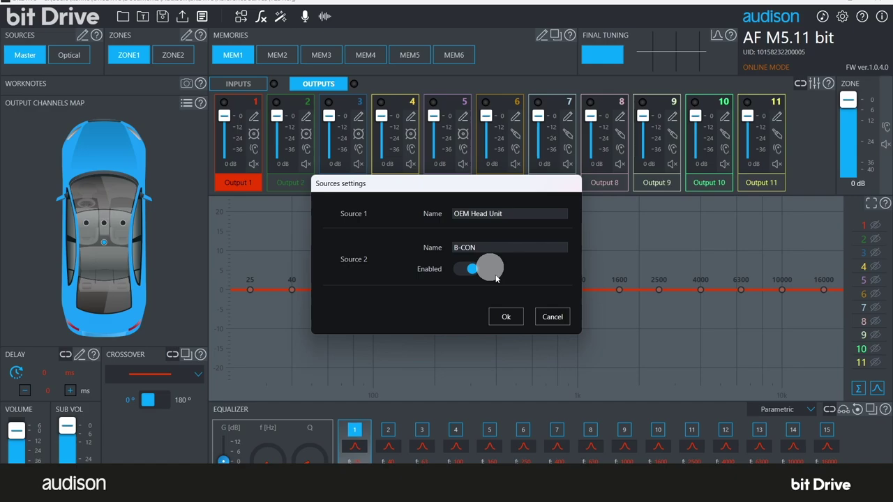
click(511, 320)
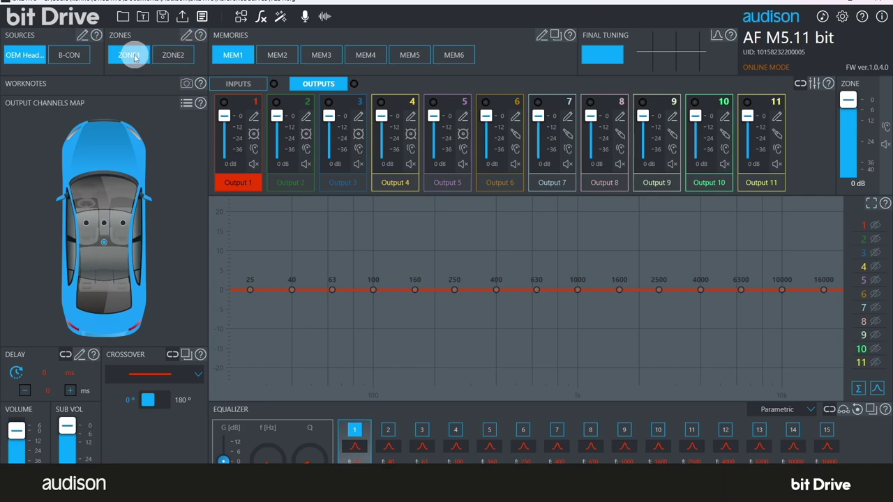
click(187, 35)
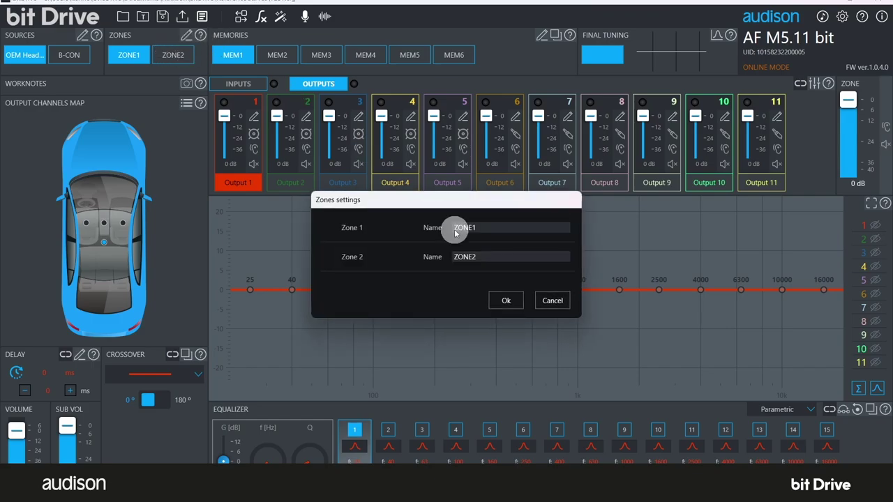
click(551, 300)
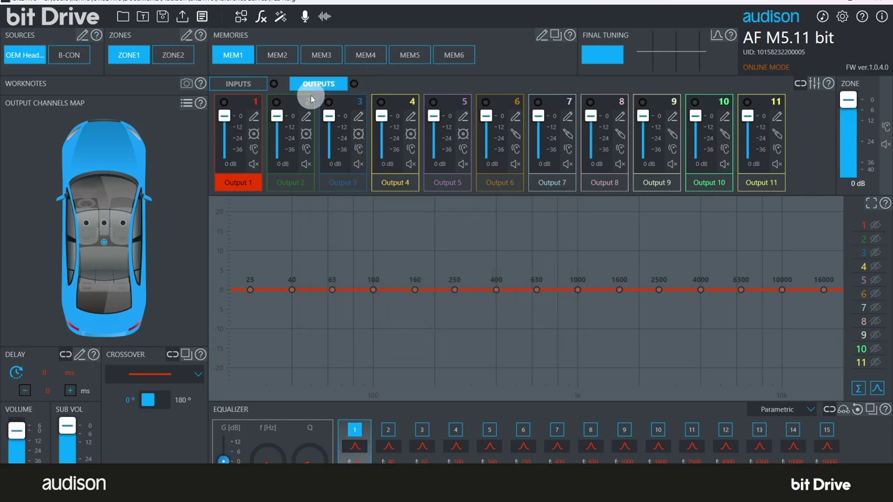
click(541, 35)
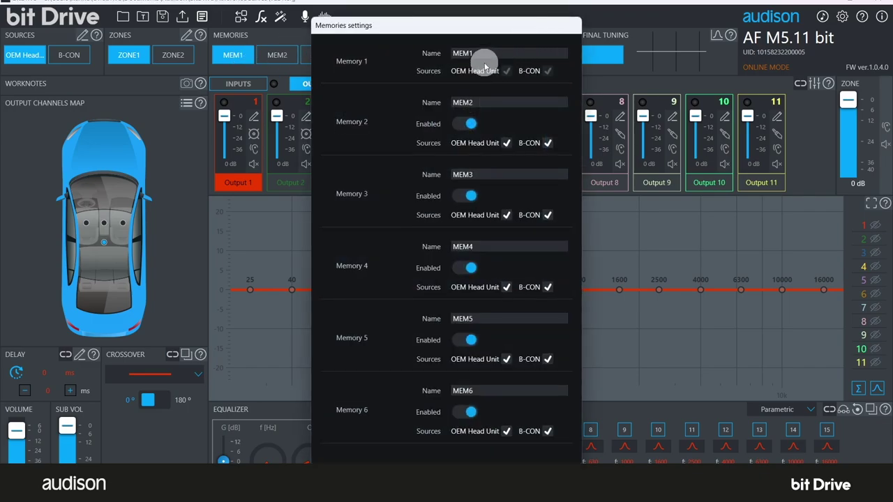
click(460, 125)
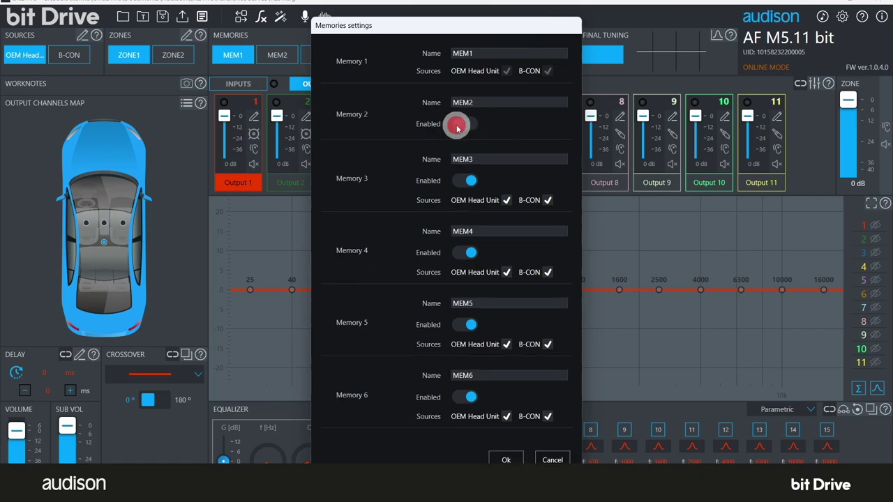
click(460, 181)
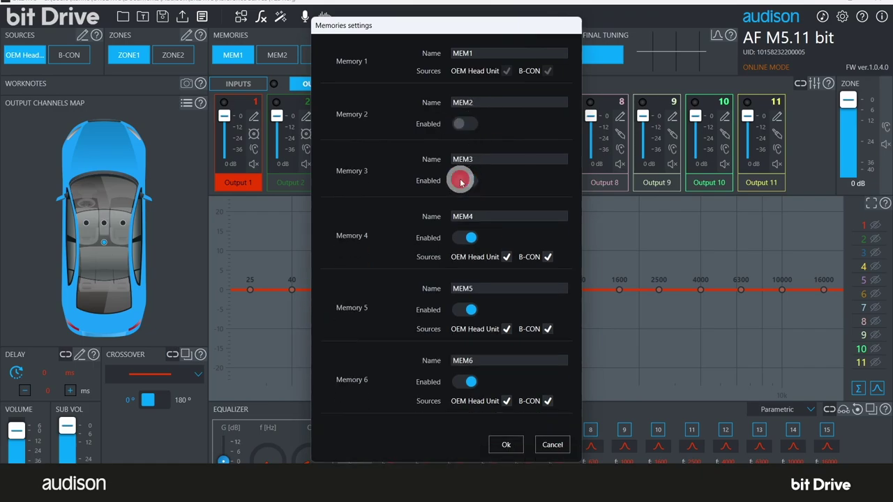
click(459, 238)
click(461, 297)
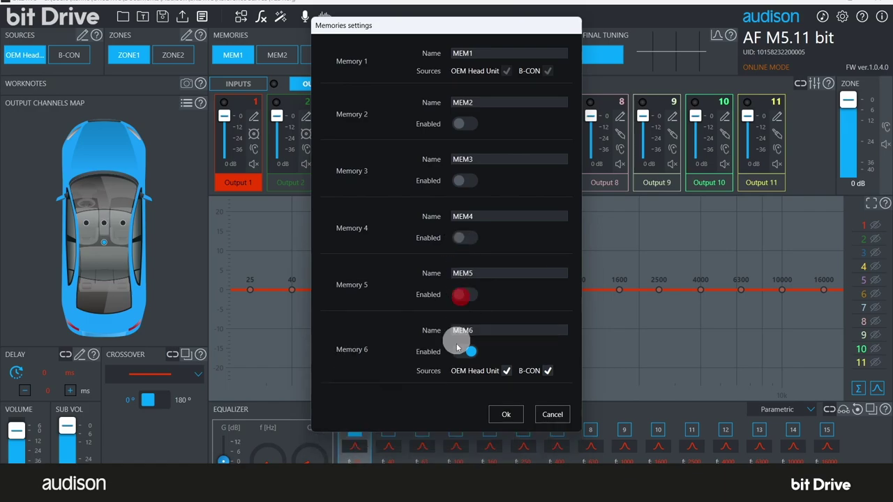
click(457, 353)
click(505, 403)
click(556, 35)
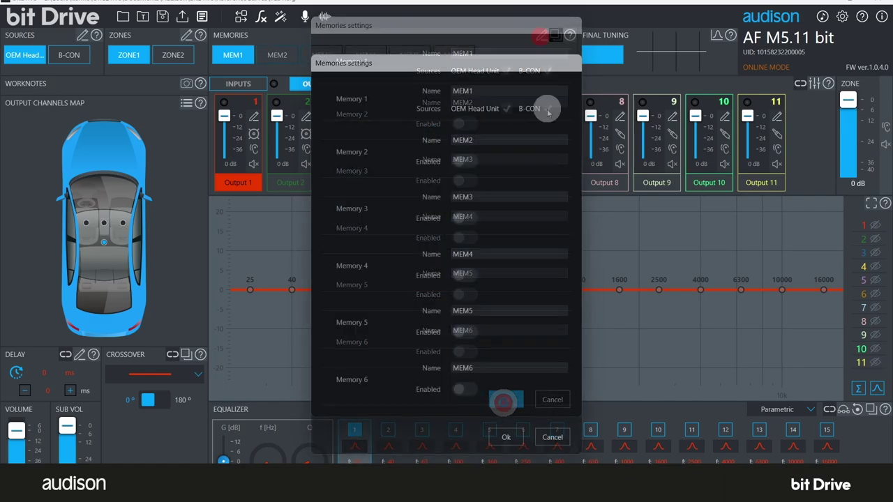
click(469, 162)
click(470, 235)
click(469, 306)
click(471, 378)
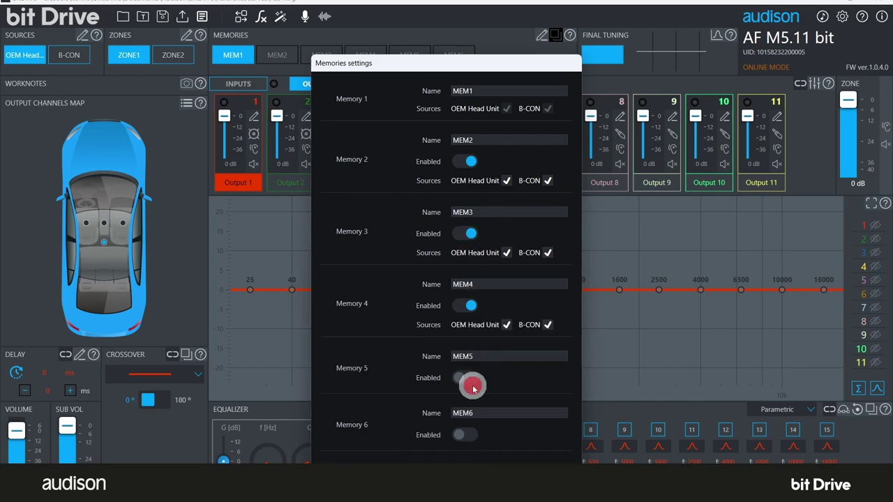
click(466, 452)
Step: Copy the MEM1 settings into MEM2, MEM3, MEM4, MEM5 and MEM6
key(Return)
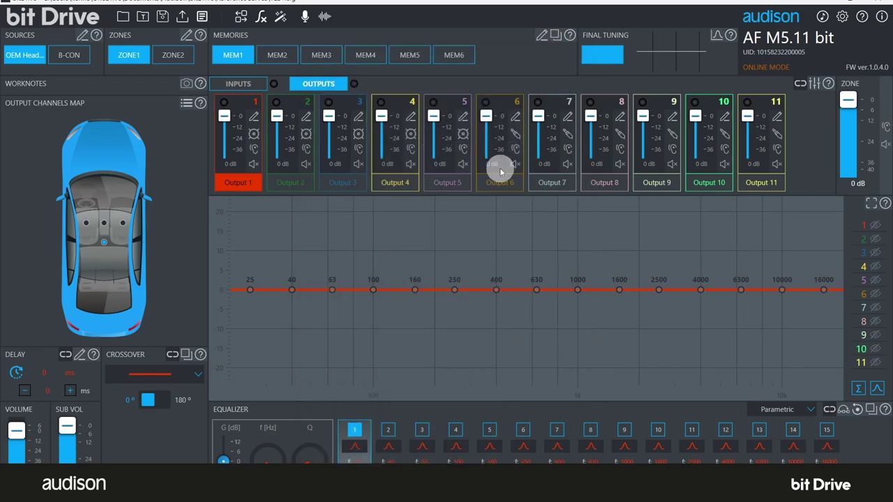
click(557, 36)
click(571, 86)
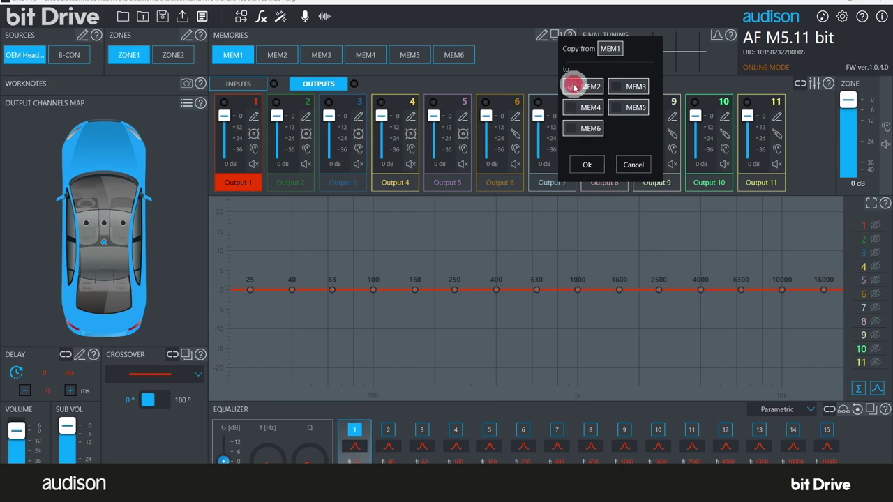
click(617, 86)
click(576, 111)
click(626, 109)
click(573, 129)
click(587, 165)
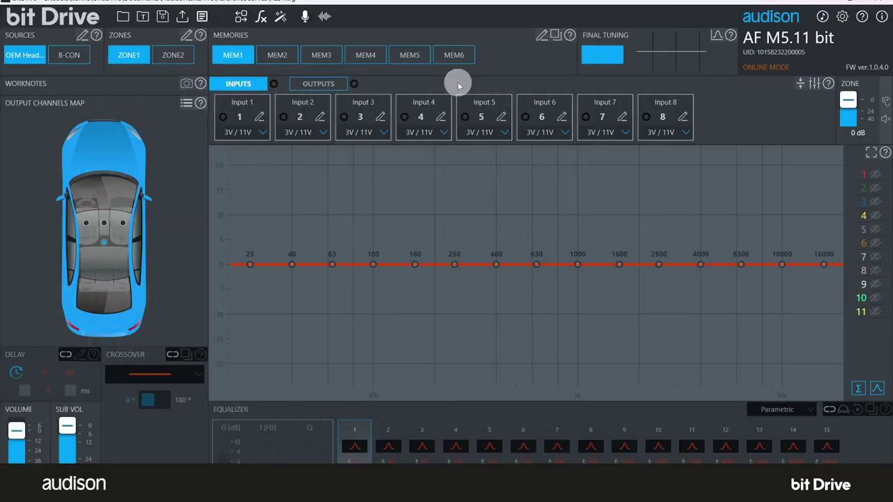
click(262, 132)
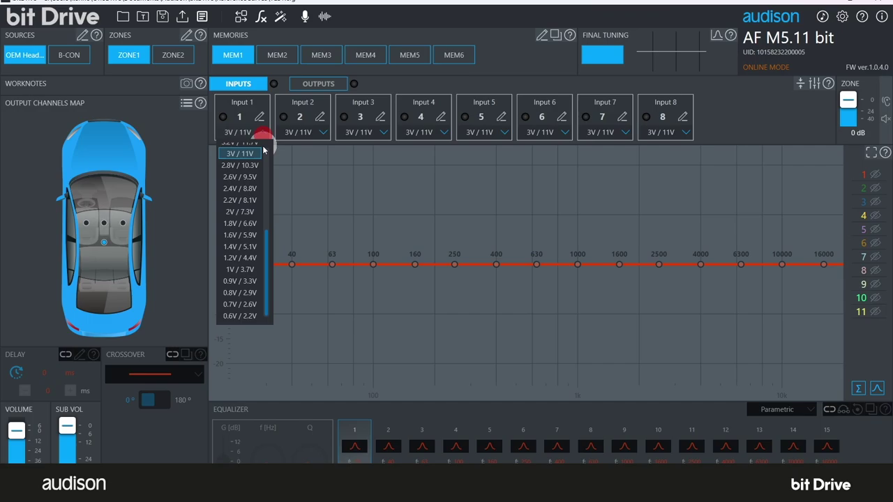
click(265, 155)
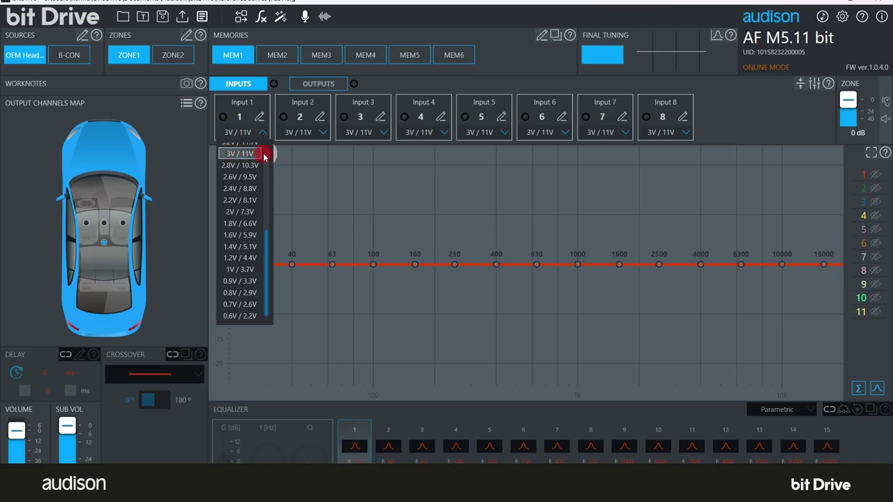
click(266, 162)
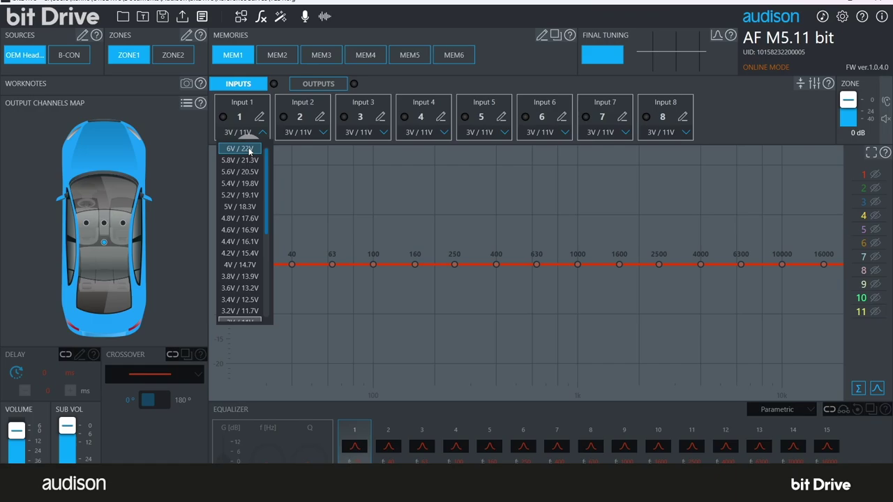
click(263, 305)
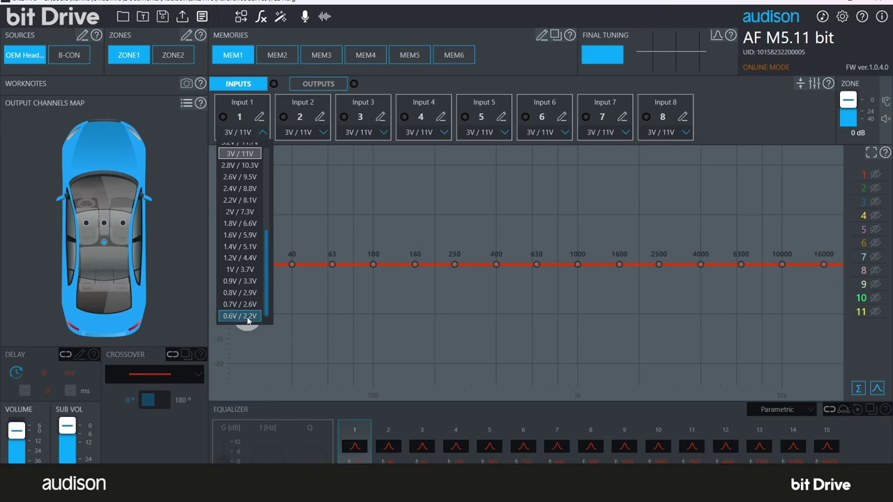
click(264, 129)
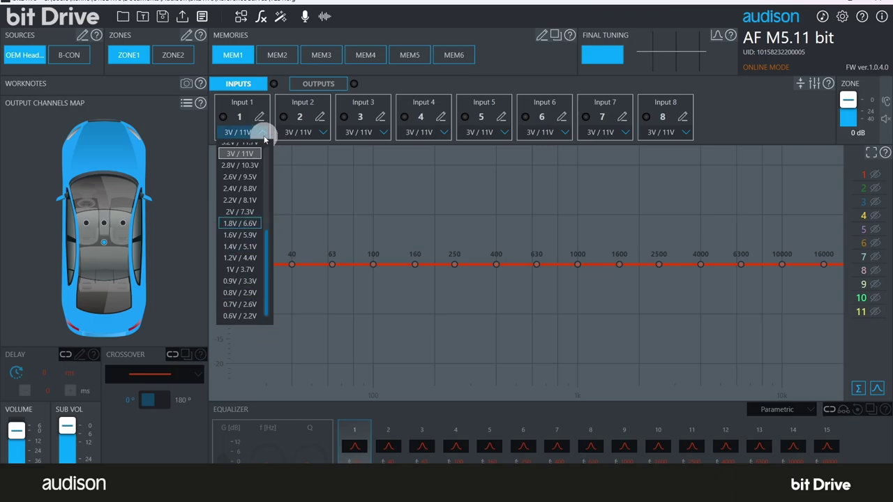
click(263, 134)
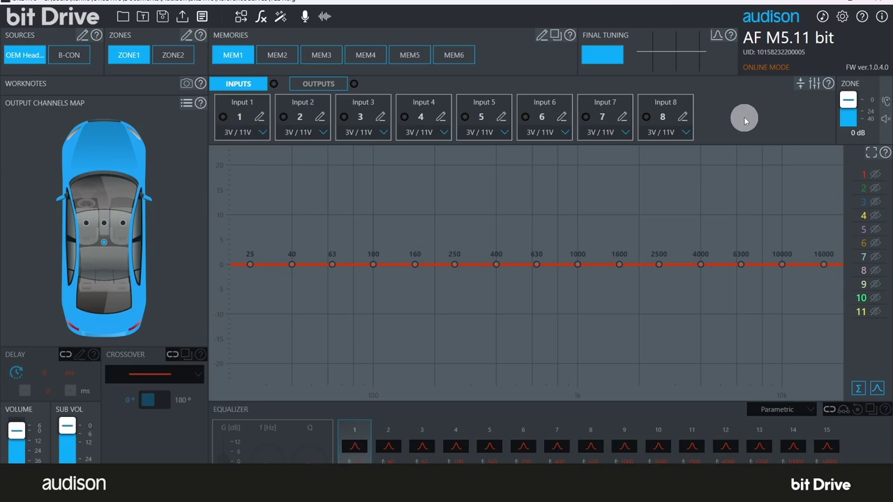
click(813, 84)
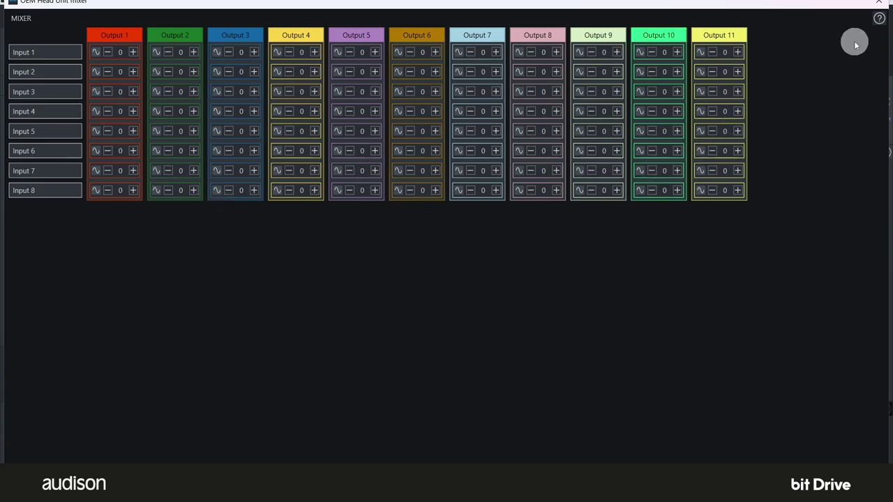
click(878, 2)
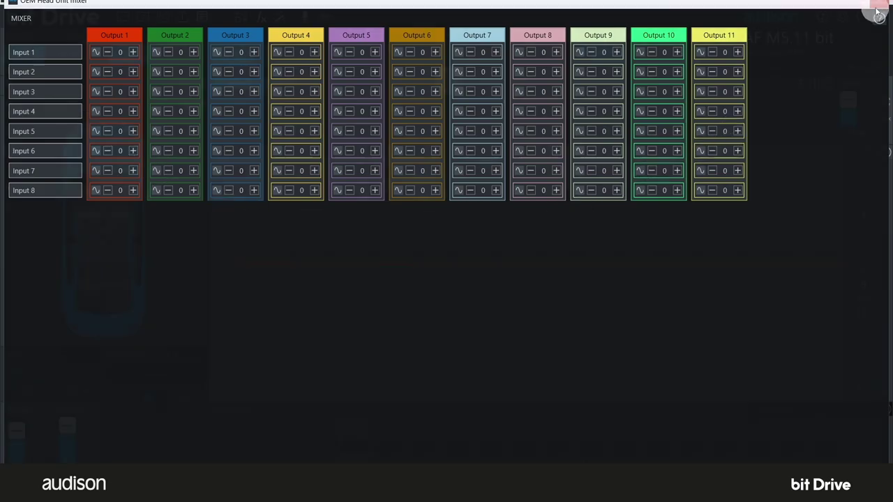